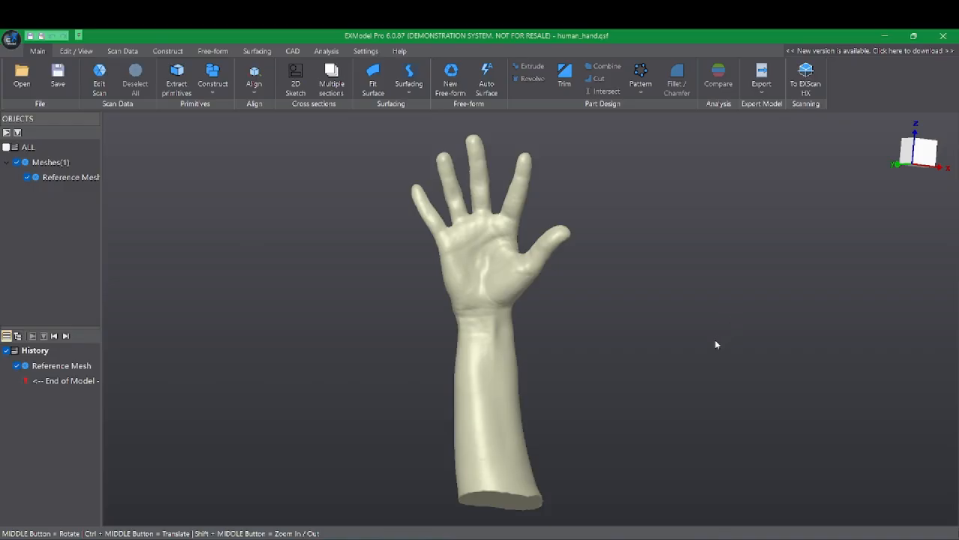
Step: Select the mesh triangles around the whole forearm, from just below the wrist to just above the cut end, using through selection
middle_drag(638, 364, 484, 338)
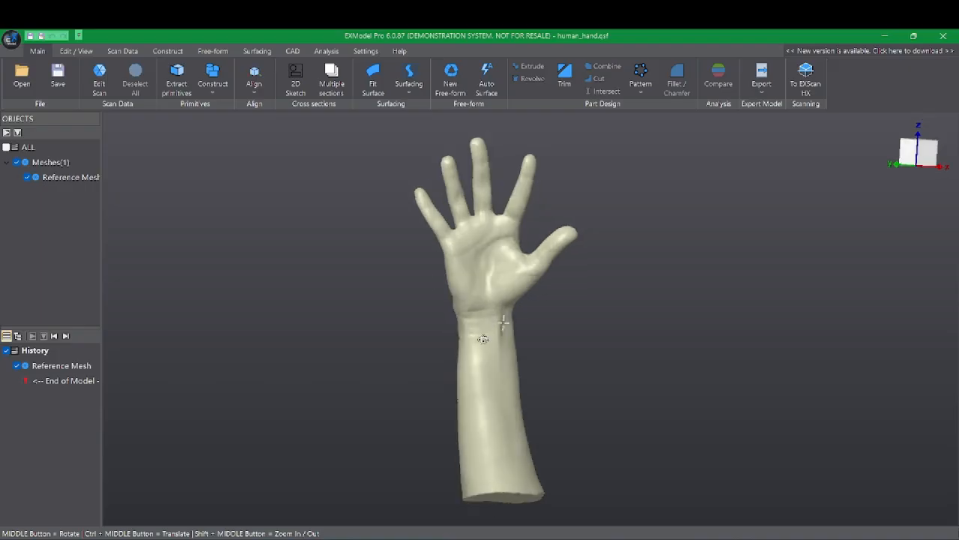
click(231, 53)
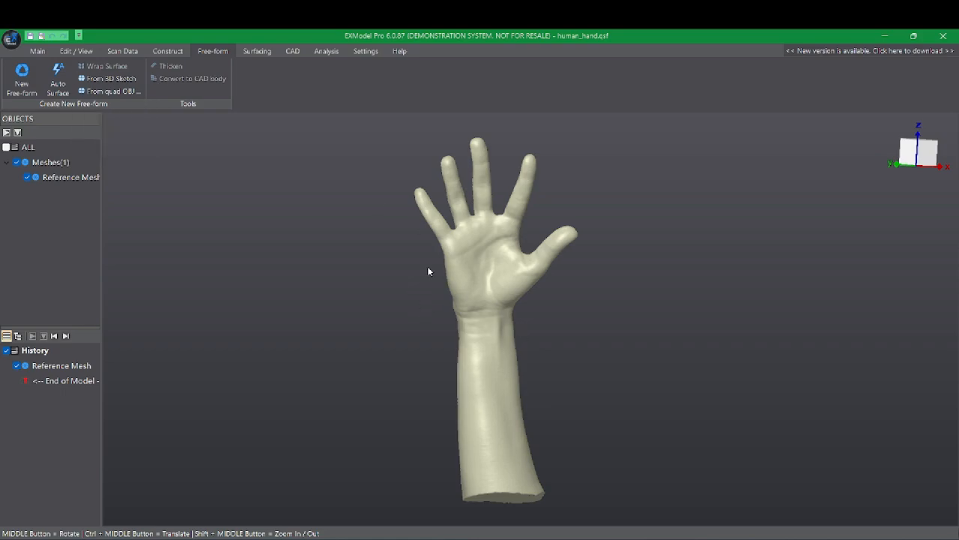
click(38, 51)
click(99, 79)
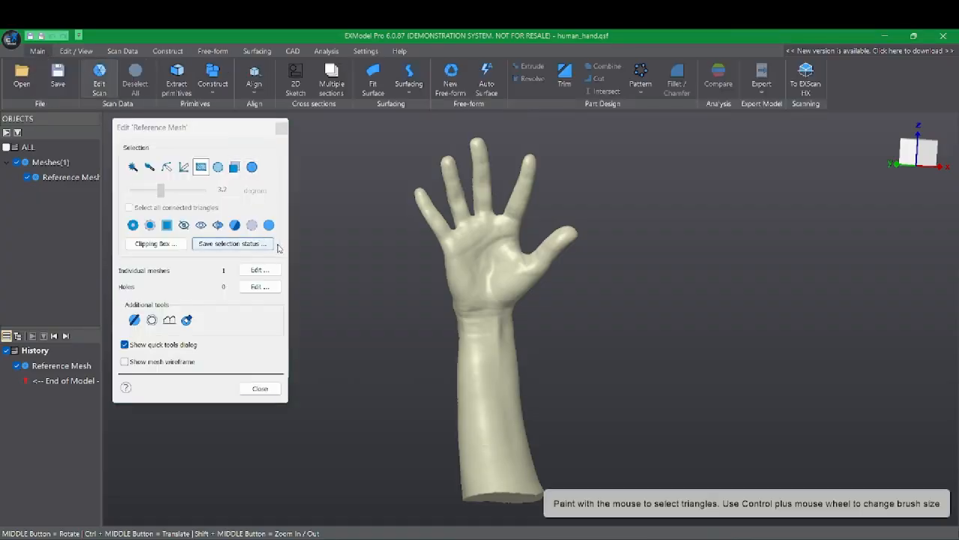
click(234, 167)
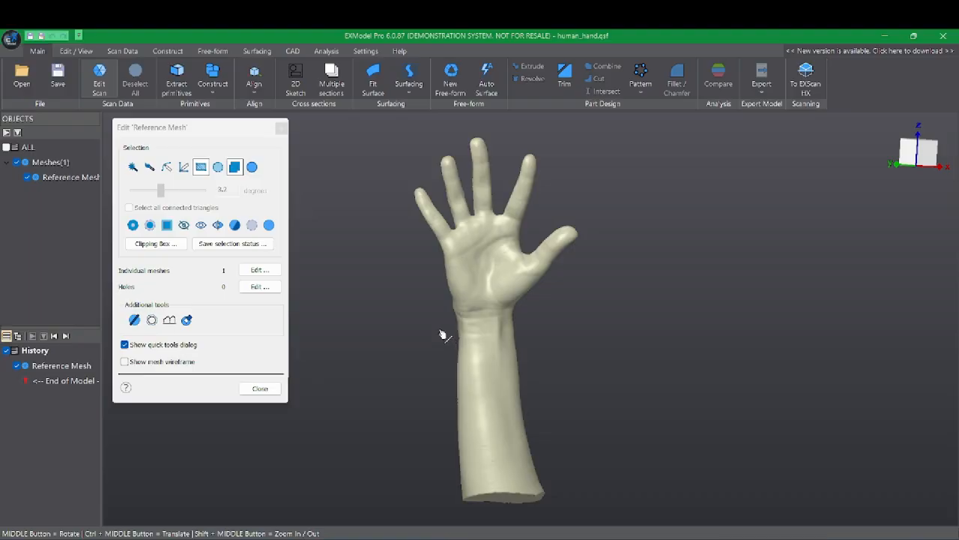
drag(441, 329, 588, 488)
middle_drag(402, 374, 602, 337)
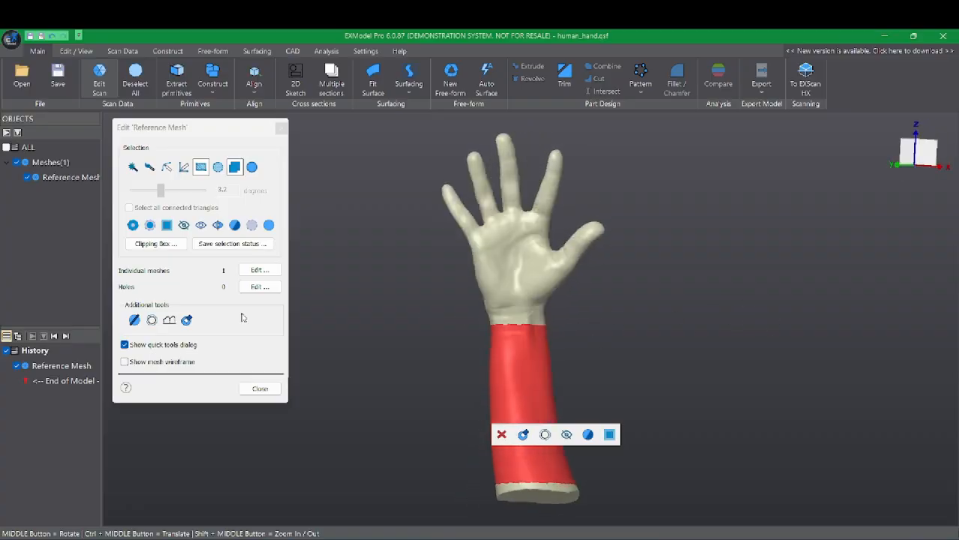
click(260, 388)
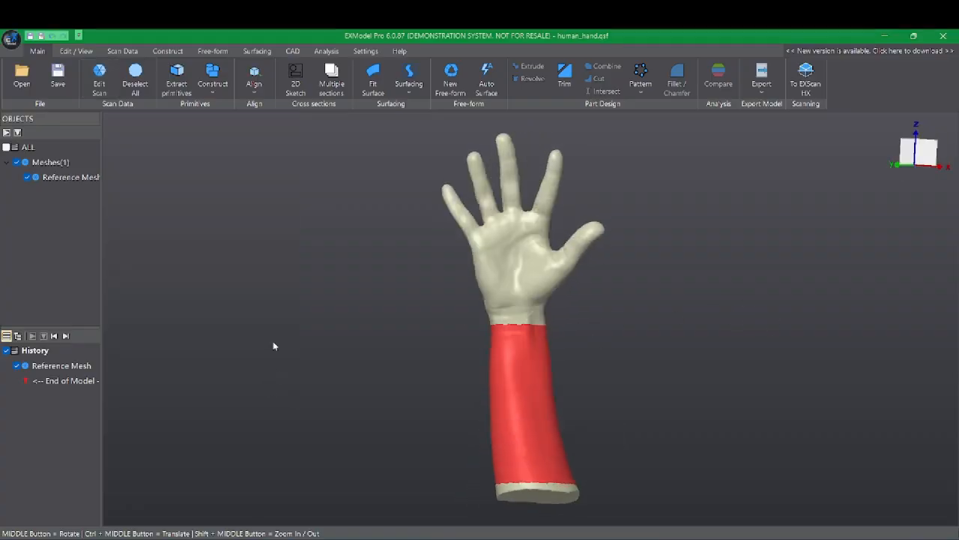
Step: Start Wrap Surface on the selected forearm area and preview it with Medium details
click(213, 51)
click(113, 66)
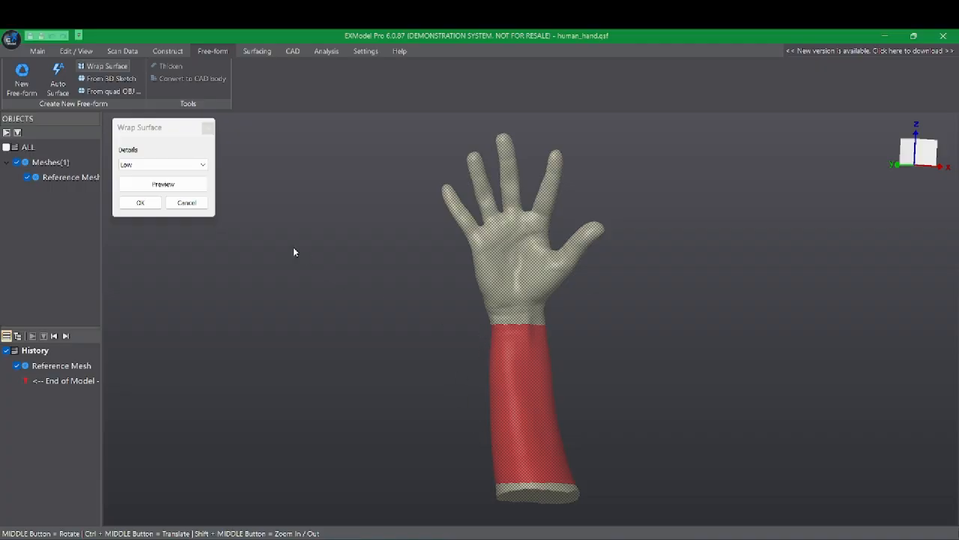
click(180, 165)
click(178, 175)
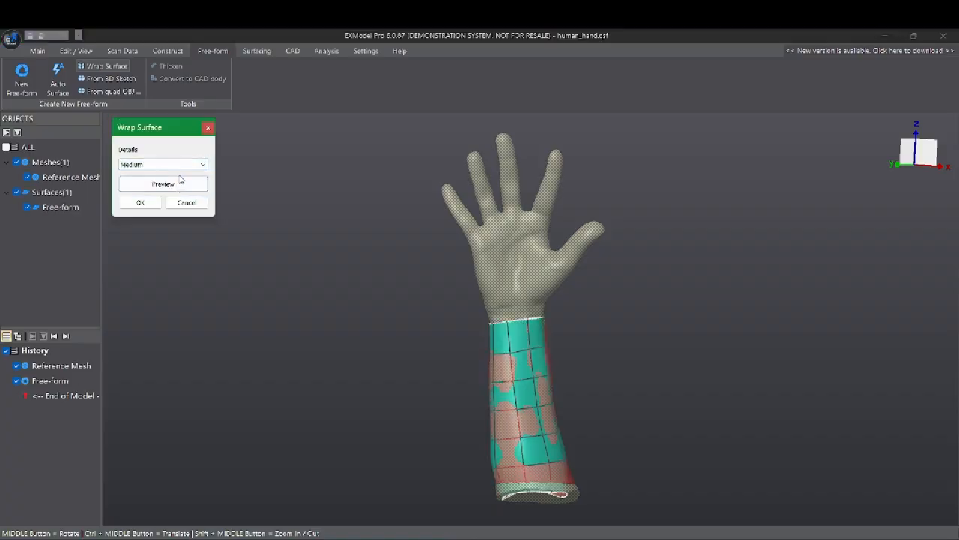
Step: Compare the forearm wrap surface previews at Low and Medium details
click(174, 166)
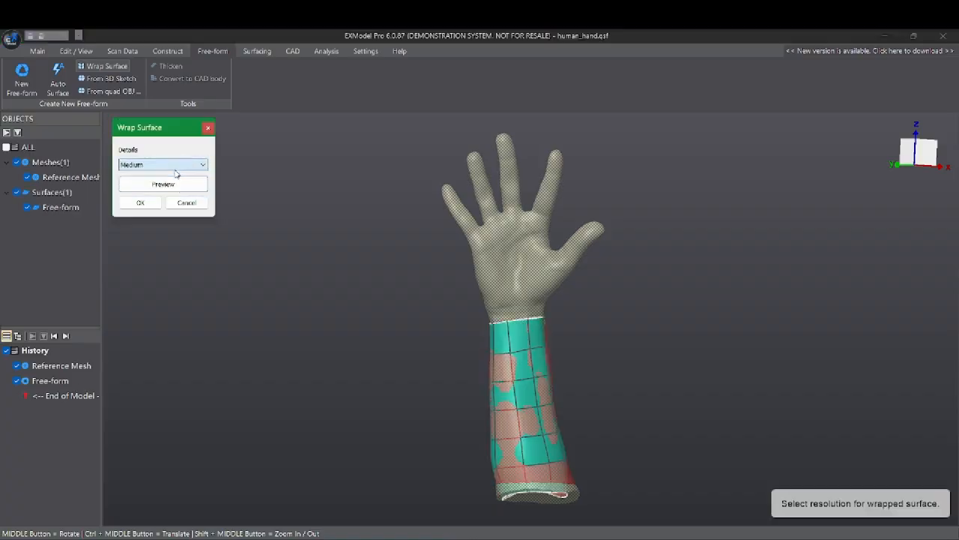
click(185, 171)
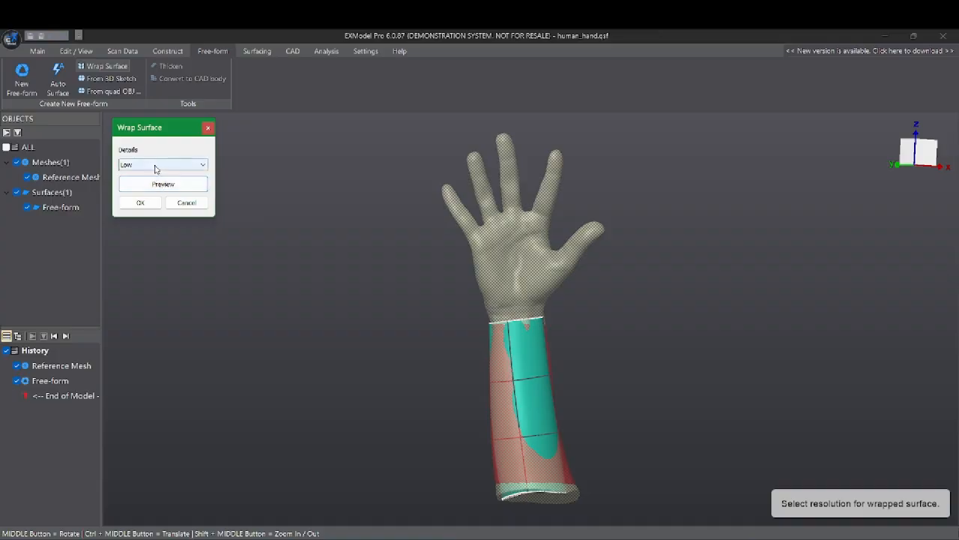
click(161, 164)
click(154, 179)
click(154, 183)
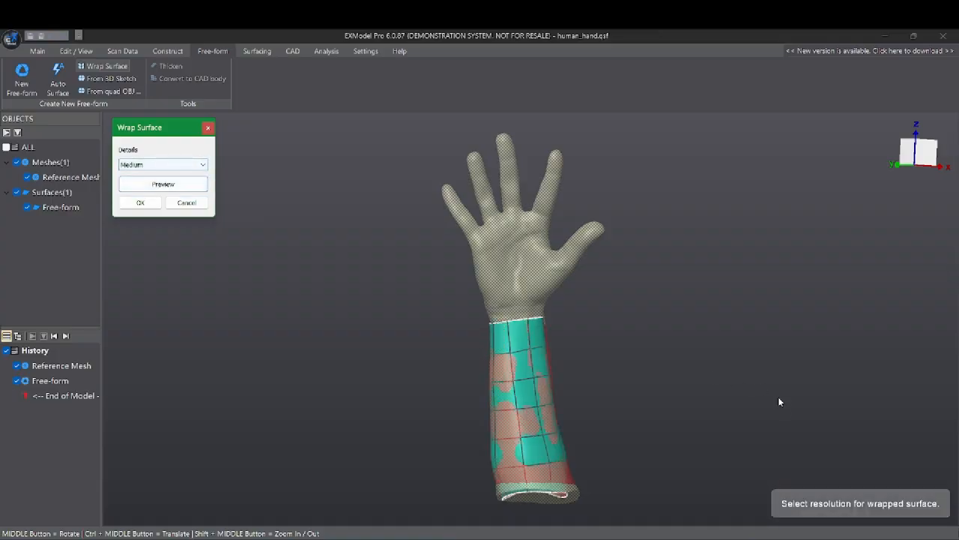
Step: Preview the forearm wrap surface with Fine details
middle_drag(779, 398, 558, 315)
click(185, 167)
click(142, 195)
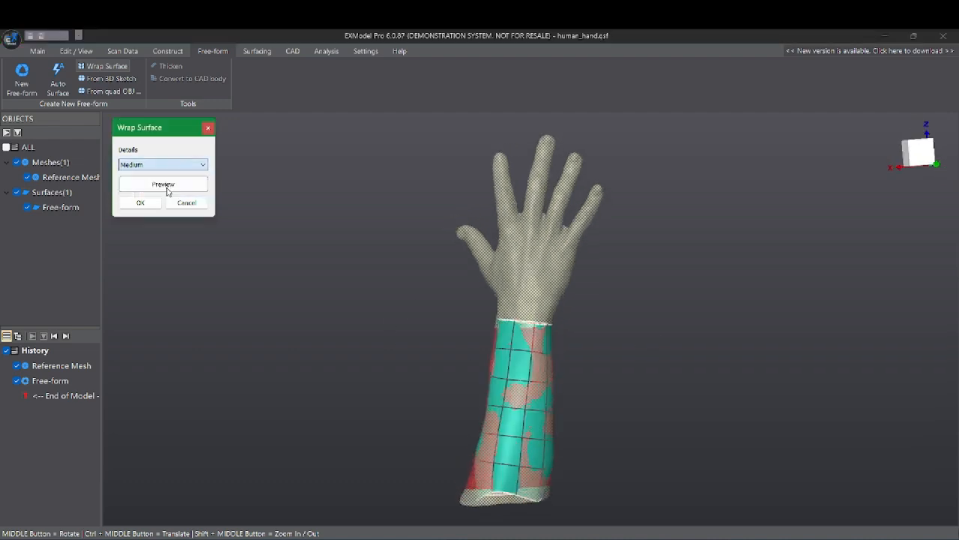
click(162, 183)
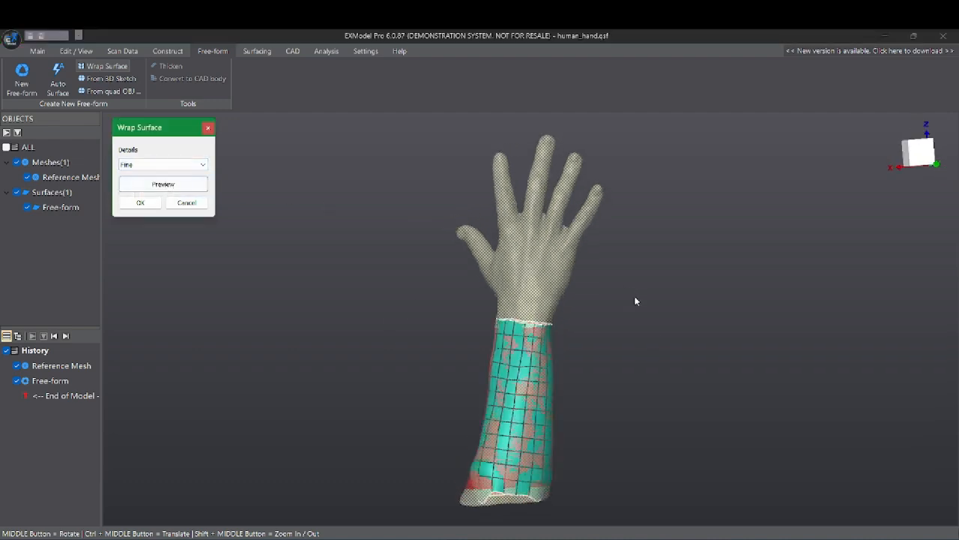
click(166, 164)
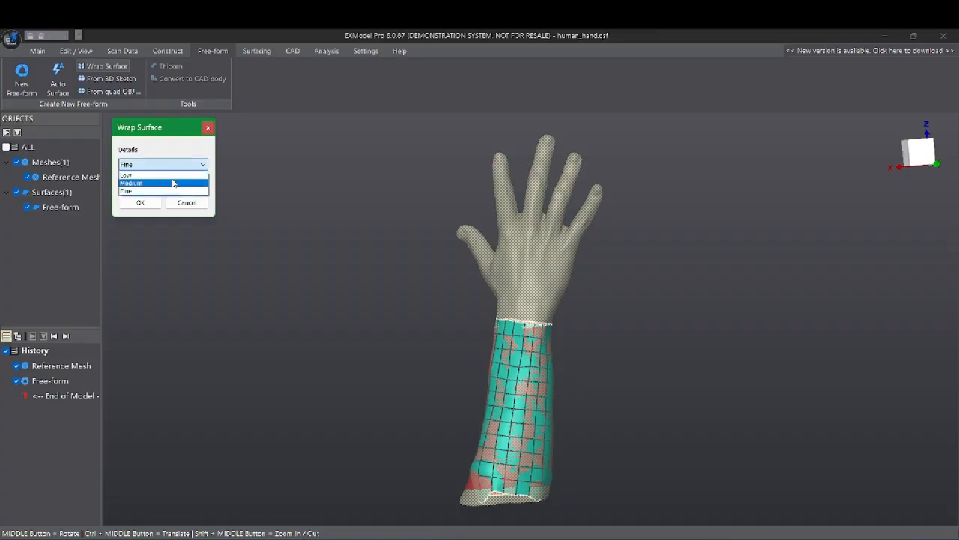
click(174, 165)
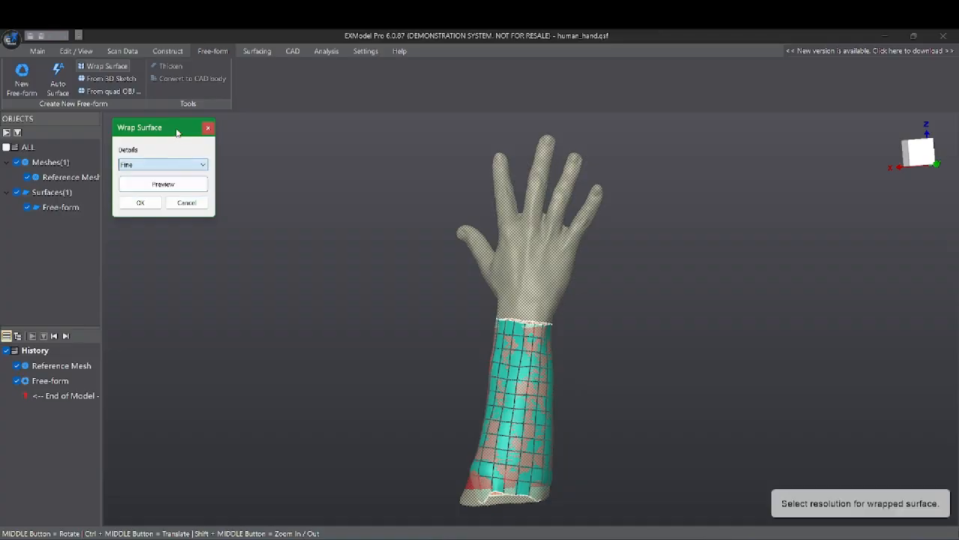
Step: Set the wrap details back to Medium and create the wrapped free-form surface
middle_drag(346, 350, 297, 281)
click(164, 168)
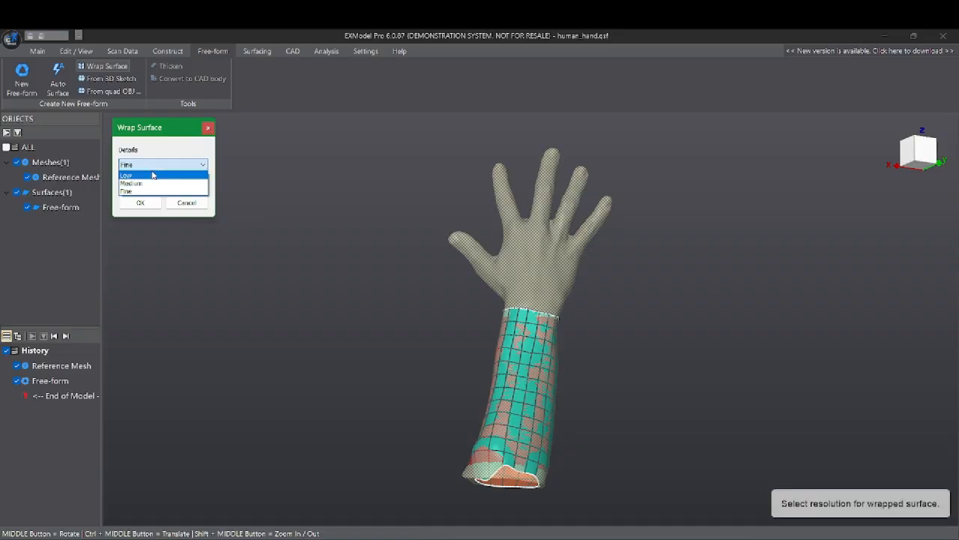
click(134, 183)
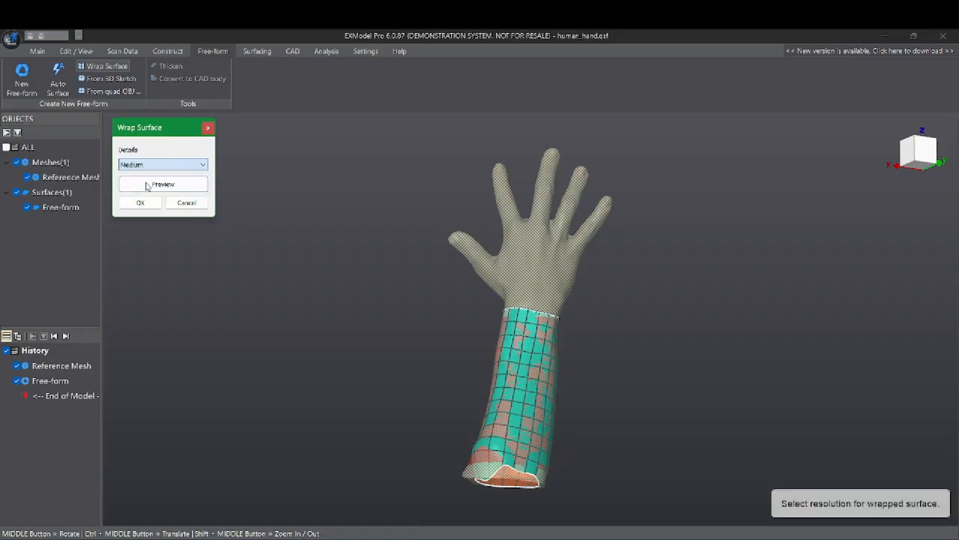
middle_drag(295, 240, 338, 292)
click(140, 202)
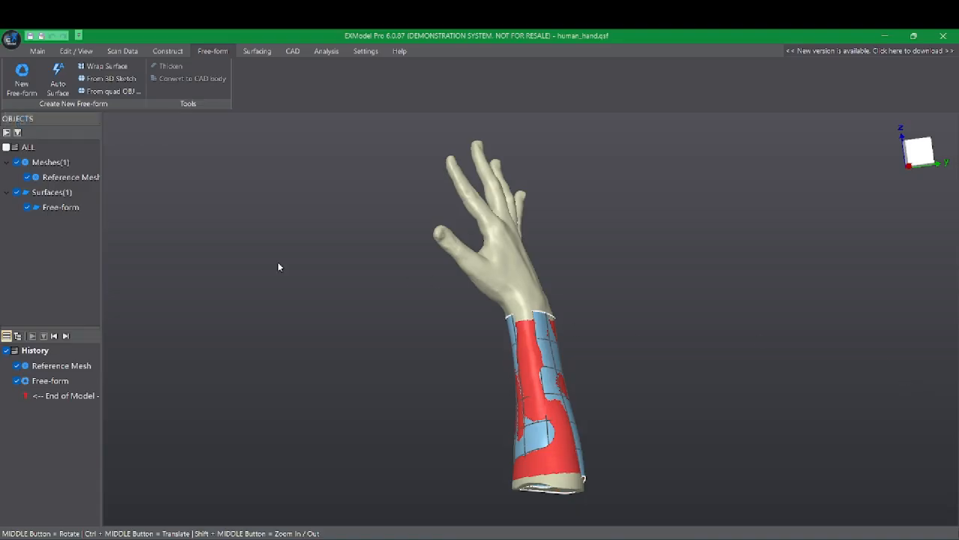
Step: Open the free-form surface for editing, show it in plain shading instead of the deviation map, and slightly lower the mesh display offset
click(69, 207)
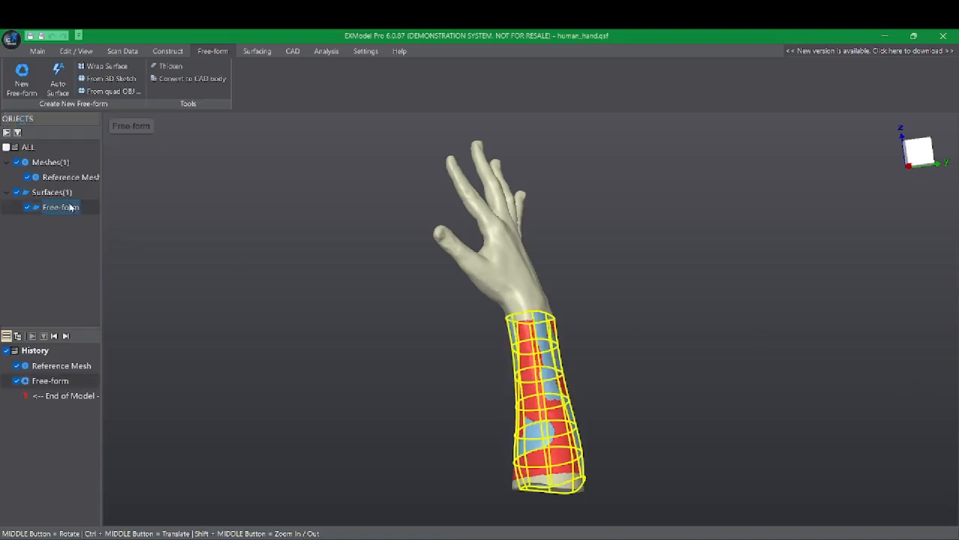
right_click(71, 207)
click(91, 210)
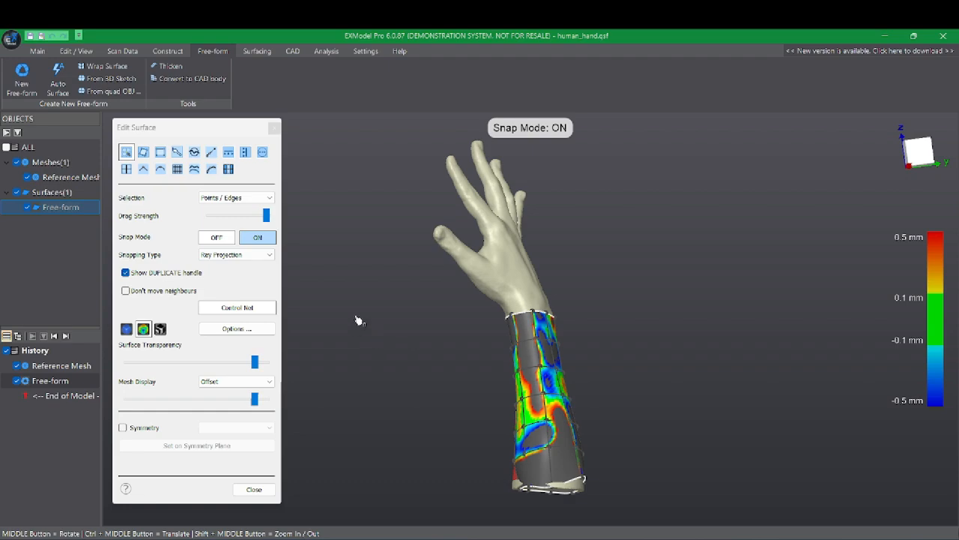
middle_drag(355, 321, 629, 269)
click(125, 329)
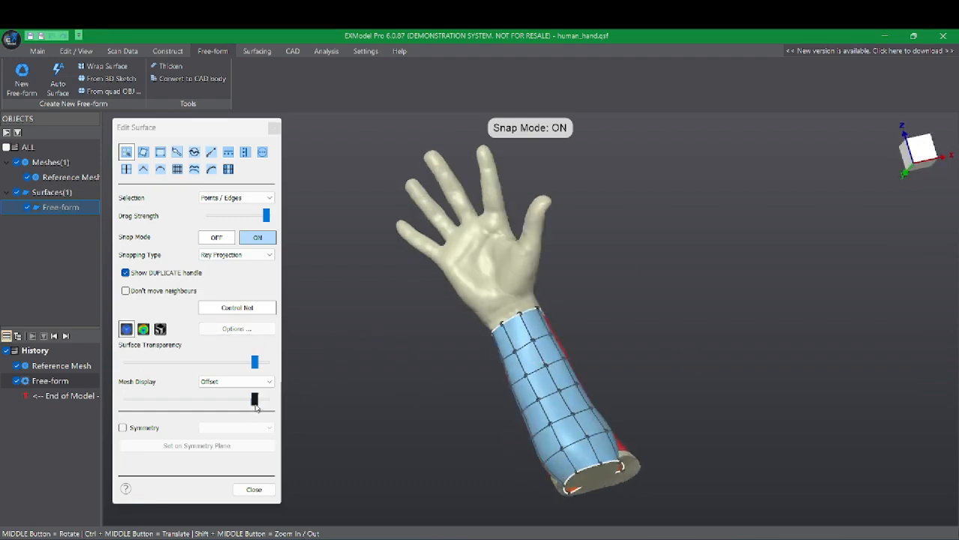
mouse_move(254, 398)
mouse_down()
mouse_move(230, 403)
mouse_move(244, 400)
mouse_up()
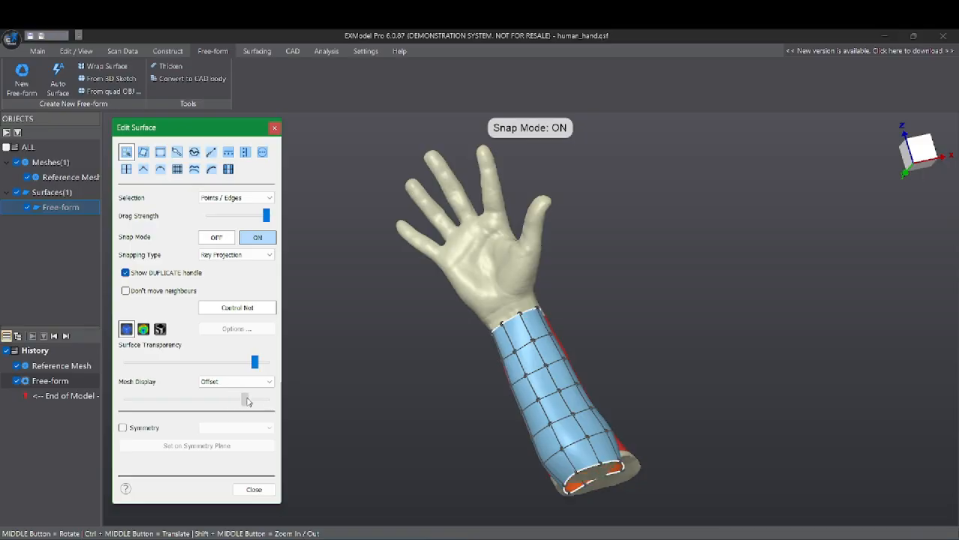
Step: Delete the end row of surface patches beside the forearm's cut end
middle_drag(672, 391, 516, 470)
click(589, 478)
key(Delete)
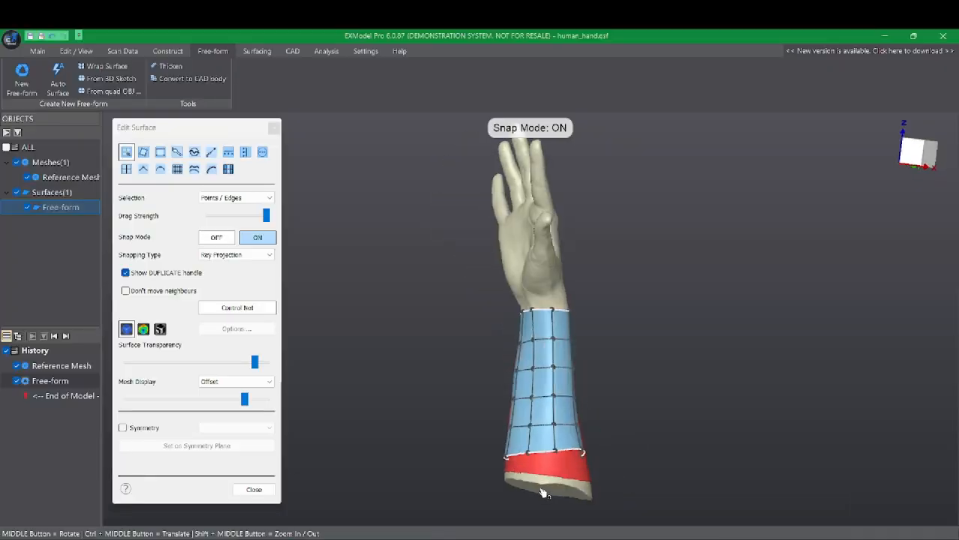
right_click(564, 424)
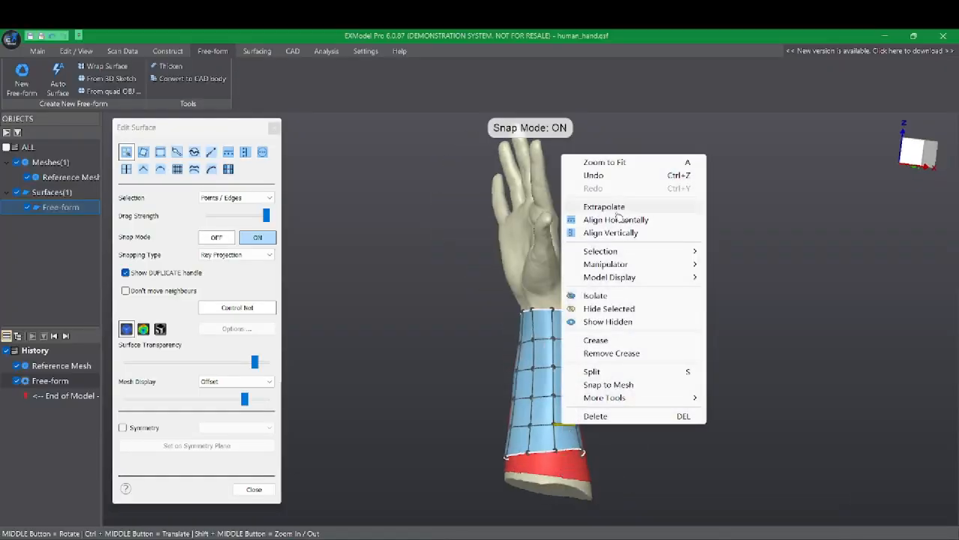
click(689, 433)
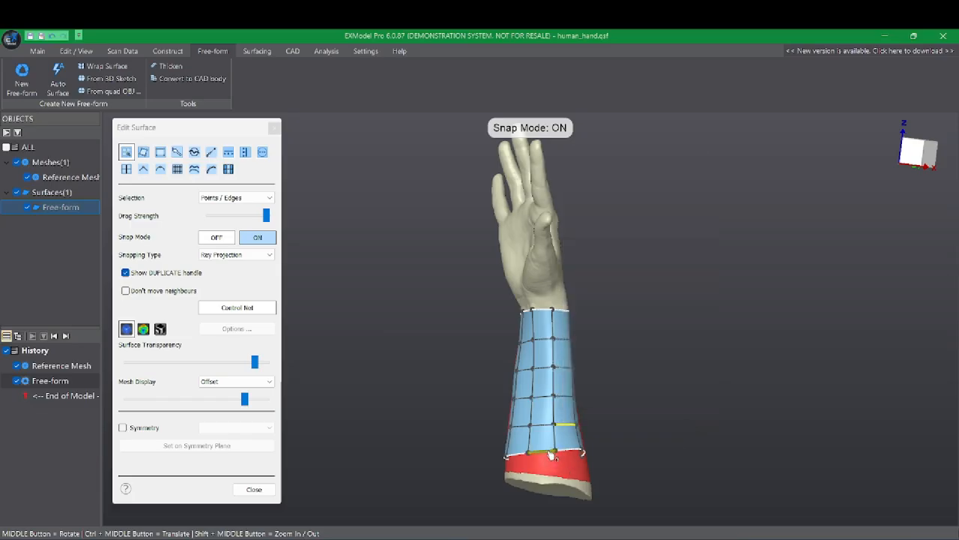
Step: Pull the surface's lower boundary points on the thumb side down to the rim of the forearm's cut end
double_click(552, 455)
drag(550, 455, 557, 477)
middle_drag(558, 478, 627, 449)
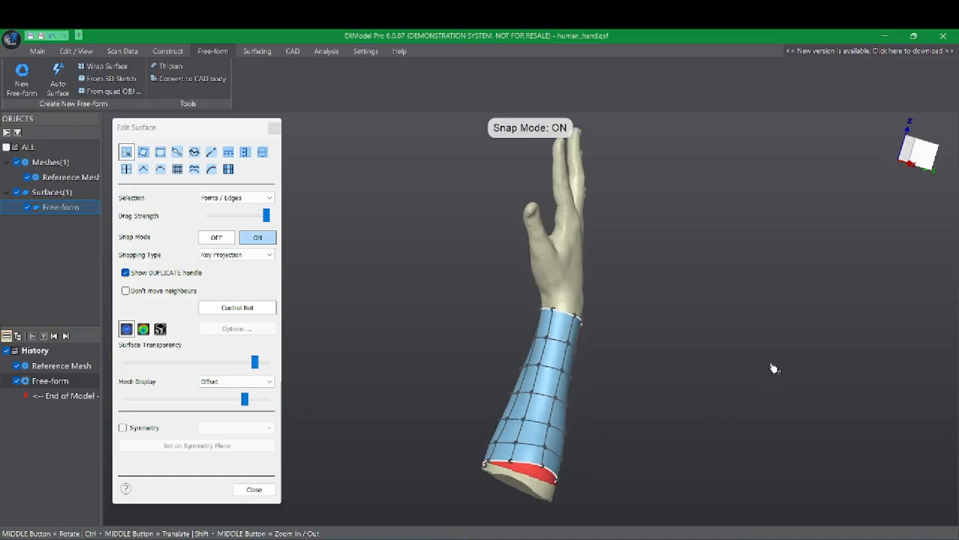
middle_drag(772, 367, 659, 440)
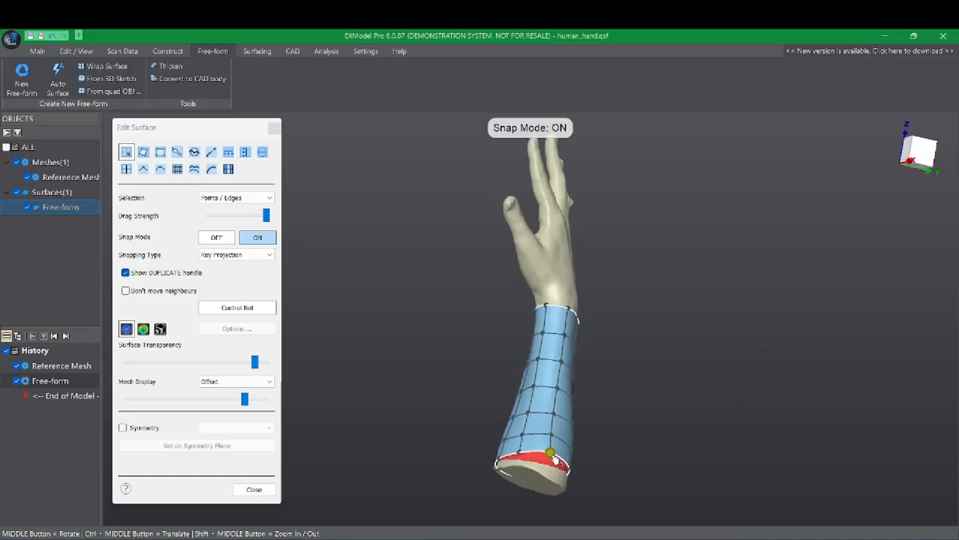
drag(552, 454, 545, 474)
right_click(609, 415)
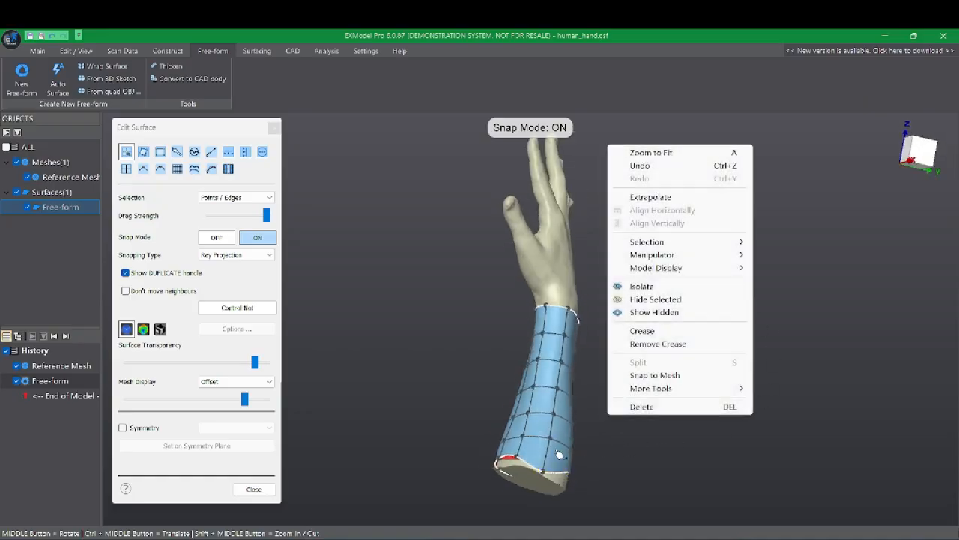
click(517, 458)
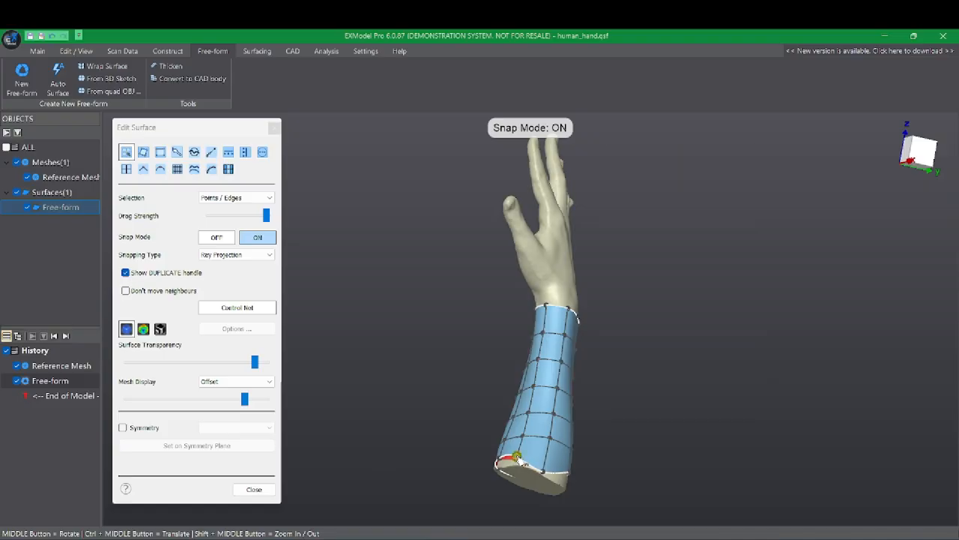
Step: Try to move the next lower boundary point on the back of the forearm to the cut end, and undo it
middle_drag(607, 397, 526, 428)
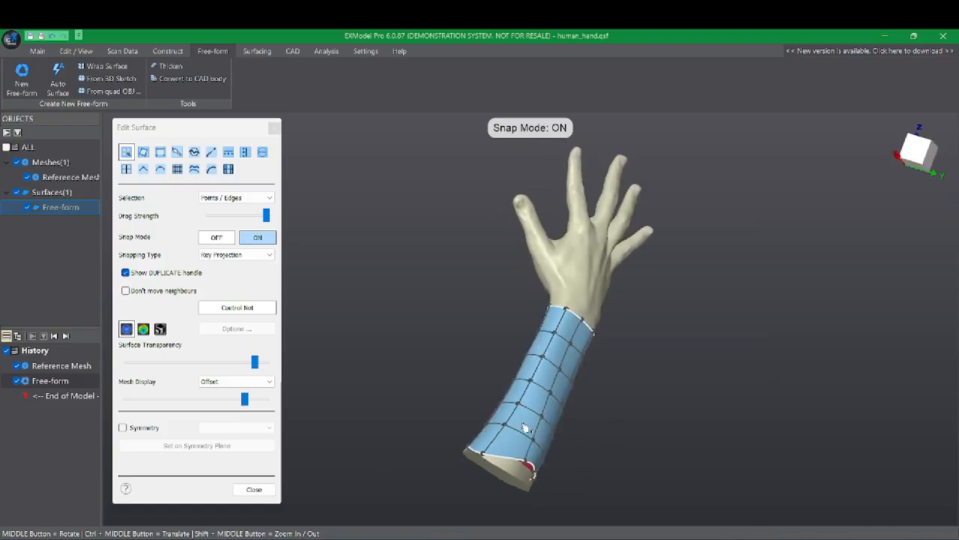
drag(528, 459, 519, 479)
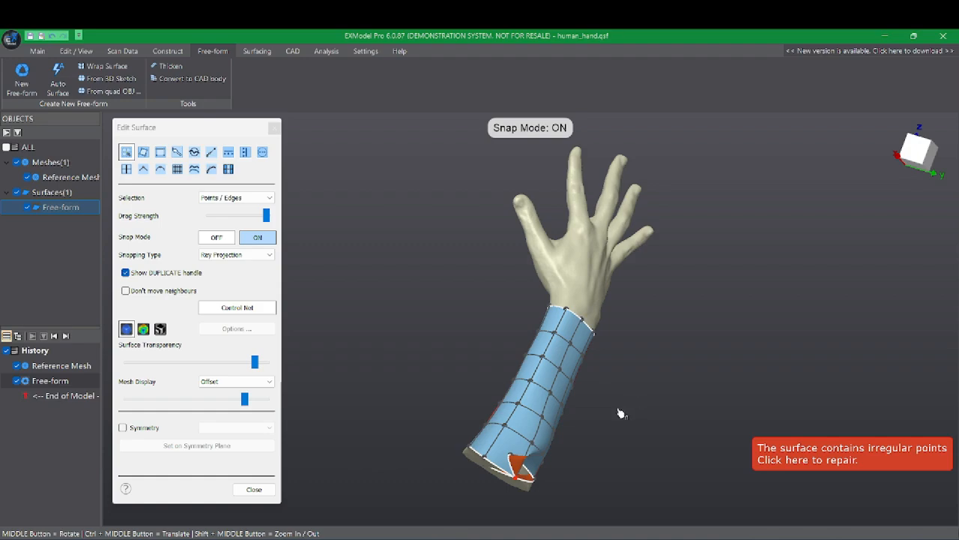
key(ctrl+z)
Step: Pull the remaining stray lower boundary points on the back and little-finger side of the forearm down to the cut end's rim
middle_drag(667, 383, 589, 417)
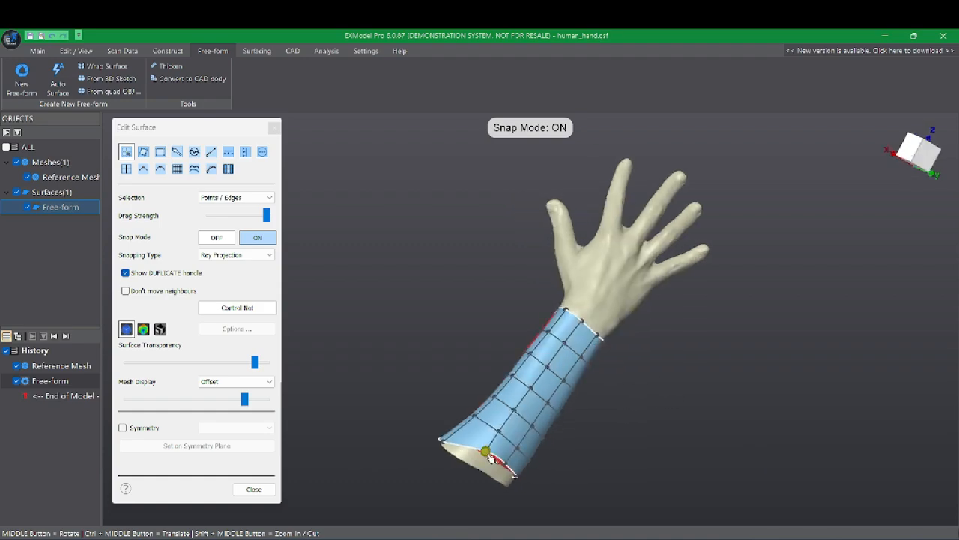
drag(491, 454, 485, 468)
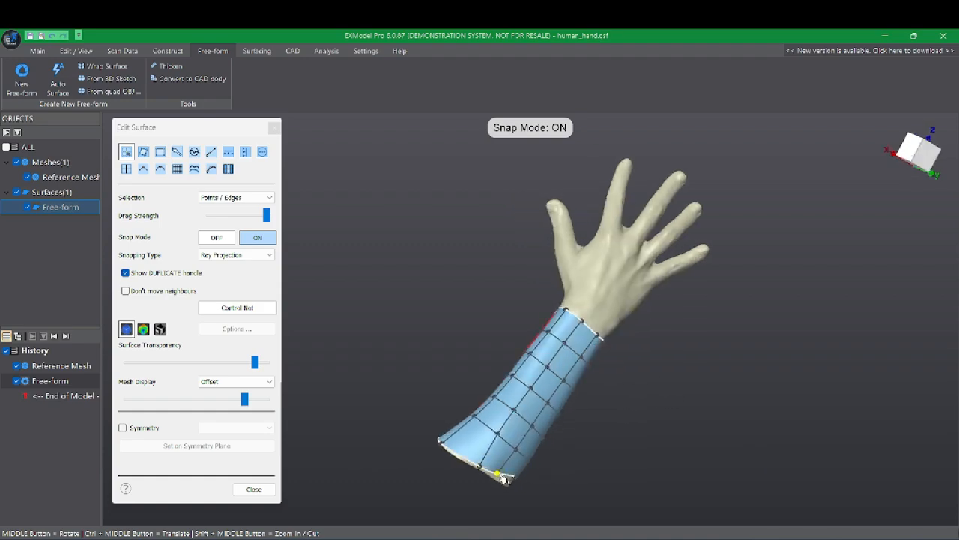
middle_drag(623, 430, 508, 460)
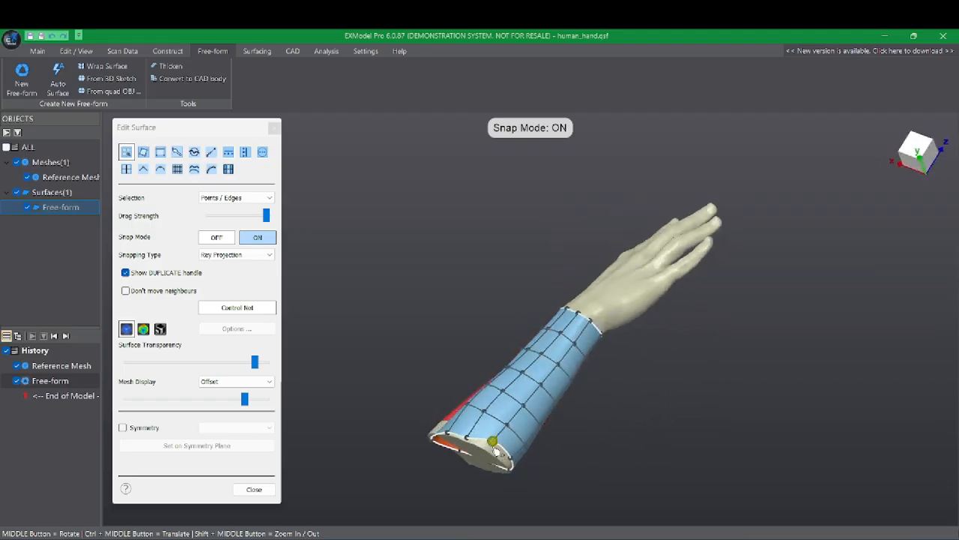
drag(493, 441, 489, 447)
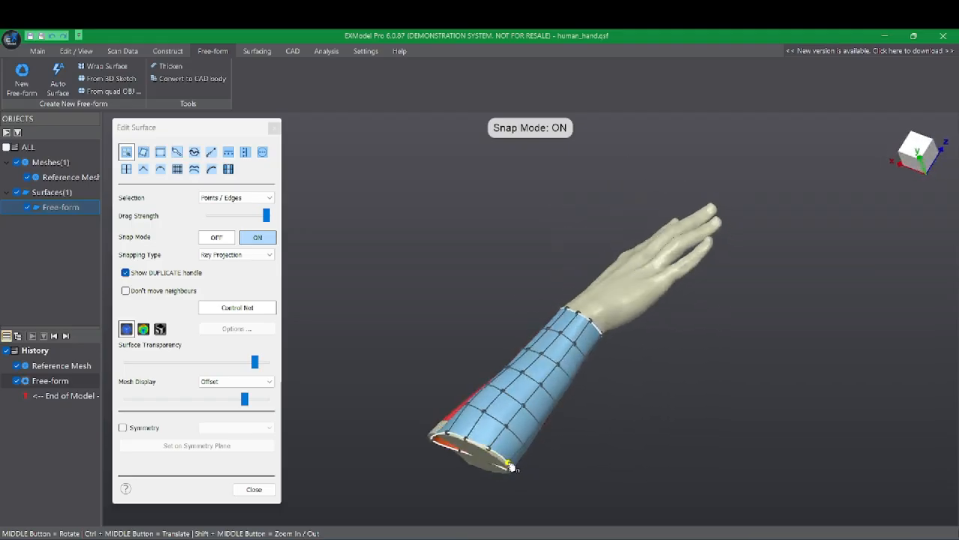
Step: Show the deviation map on the free-form surface and check its display options
click(143, 328)
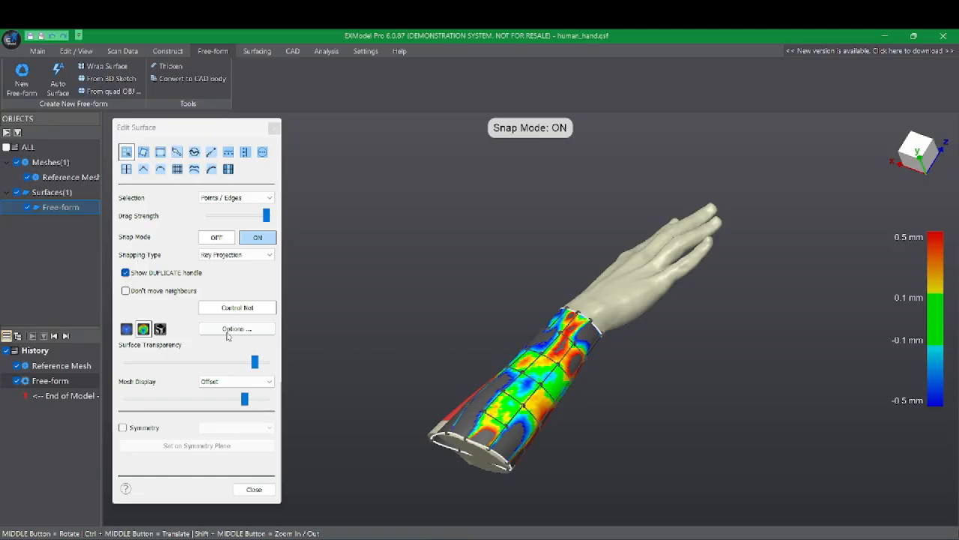
click(237, 328)
click(456, 317)
Step: Subdivide the whole free-form surface into a finer grid of patches
middle_drag(499, 438, 519, 368)
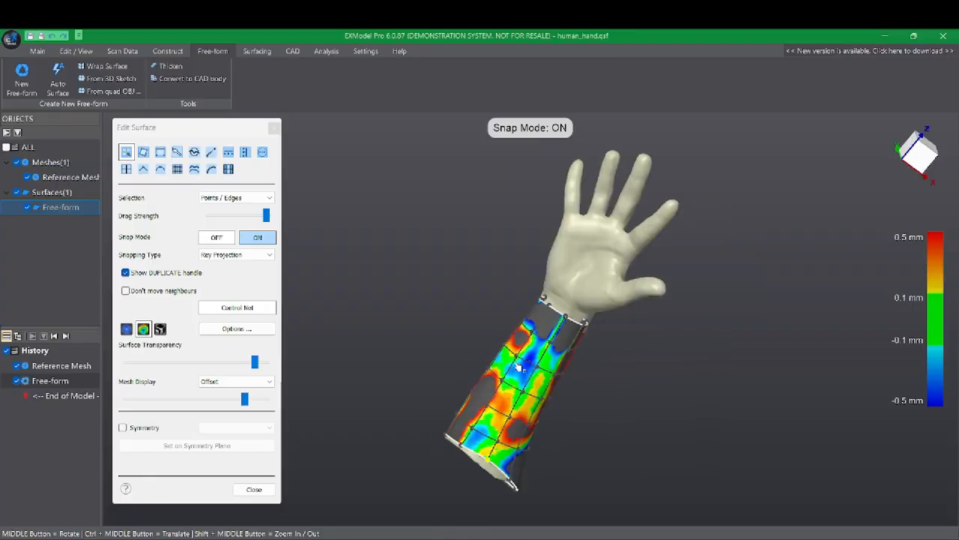
right_click(542, 372)
mouse_move(613, 347)
click(742, 344)
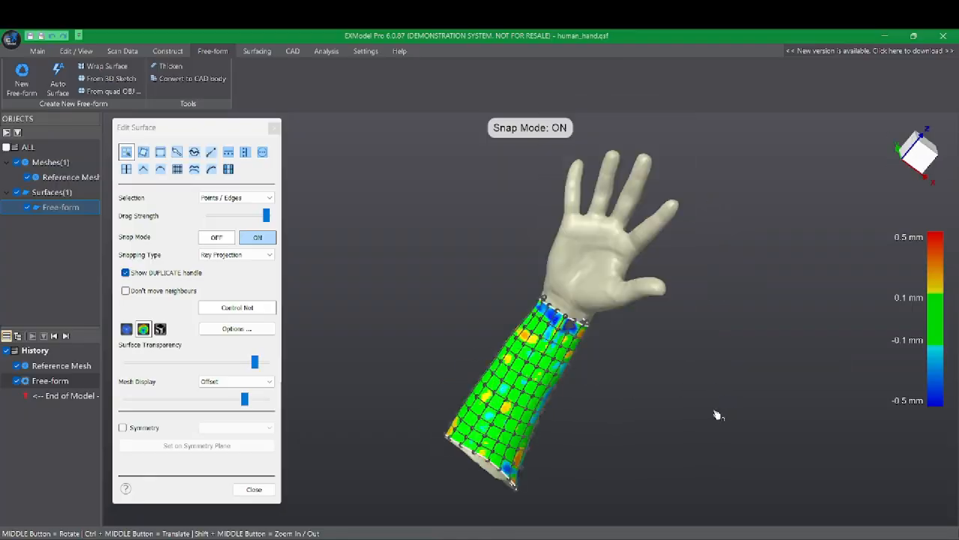
Step: Extend the surface's wrist boundary on the palm side toward the hand by duplicating two adjacent boundary edges into new patches
middle_drag(717, 413, 619, 403)
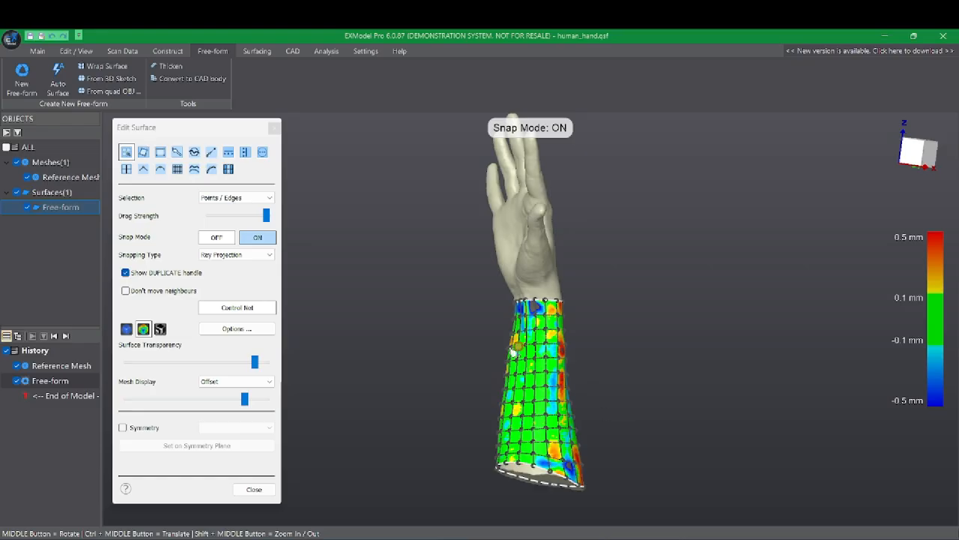
middle_drag(514, 346, 669, 352)
scroll(485, 282, down, 3)
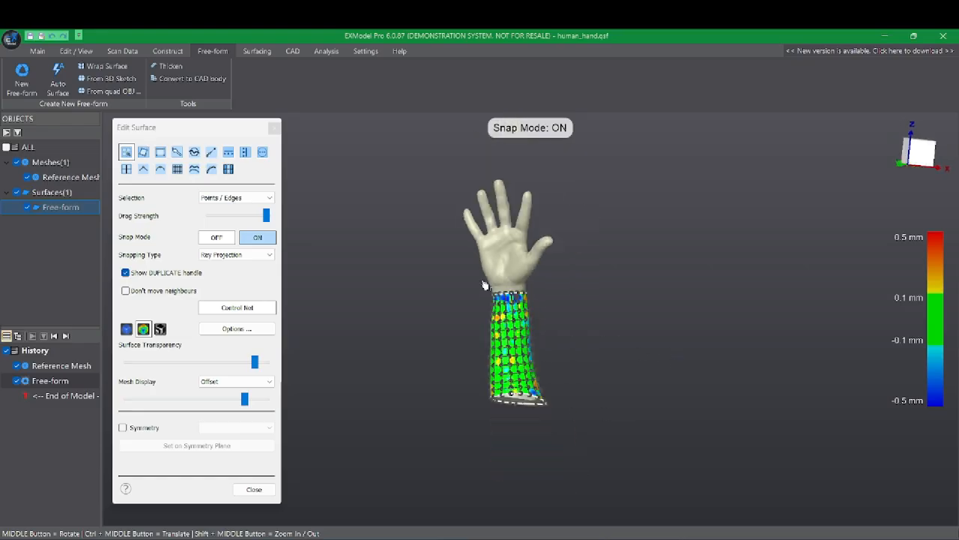
scroll(485, 281, up, 10)
click(649, 362)
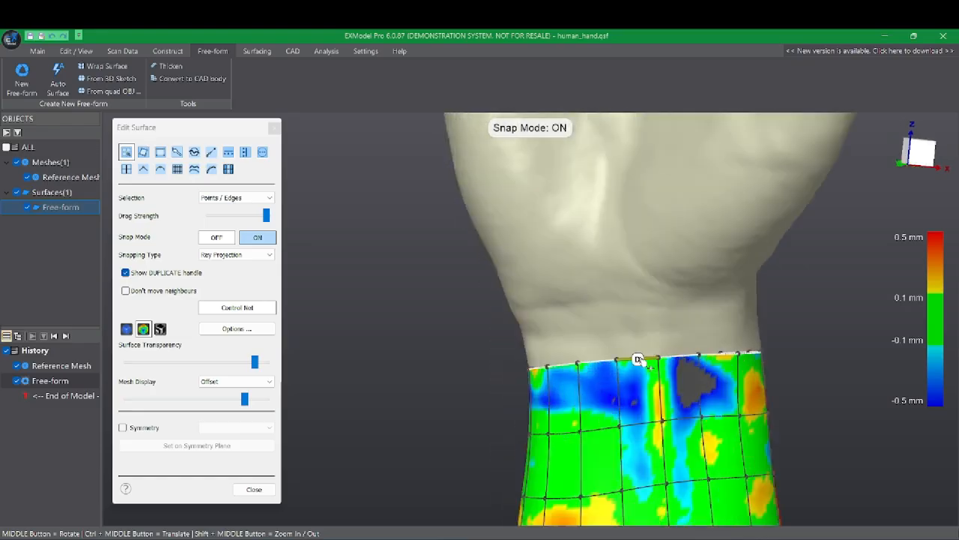
drag(637, 360, 625, 286)
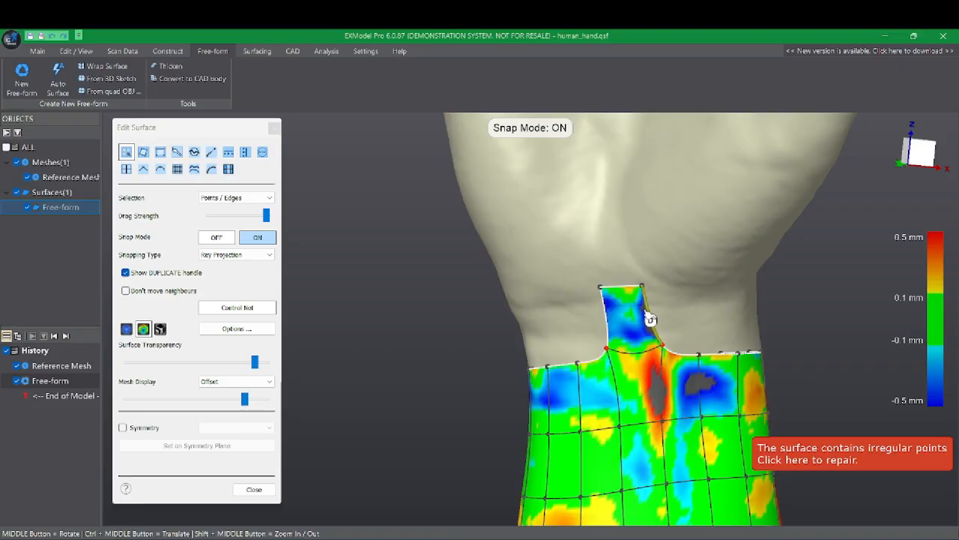
mouse_move(682, 354)
drag(679, 355, 668, 287)
mouse_move(689, 308)
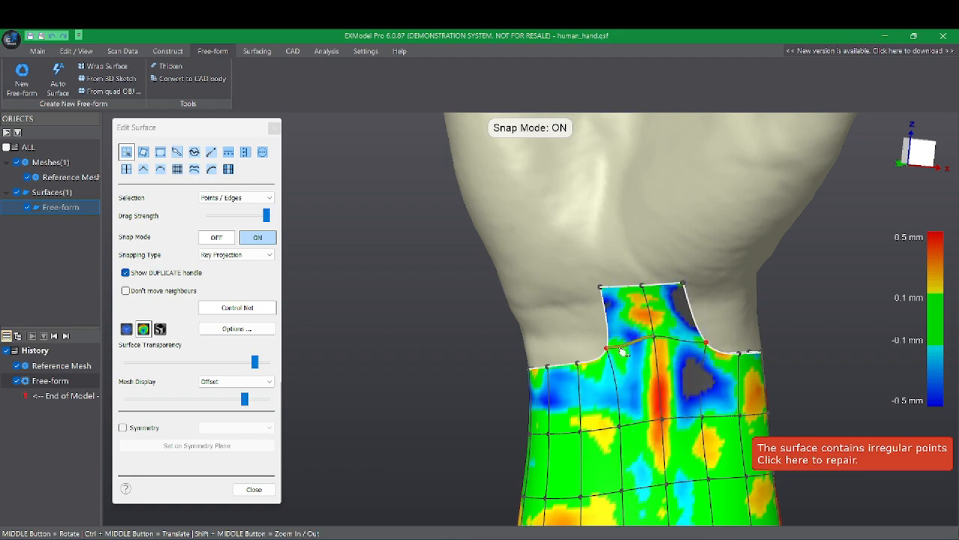